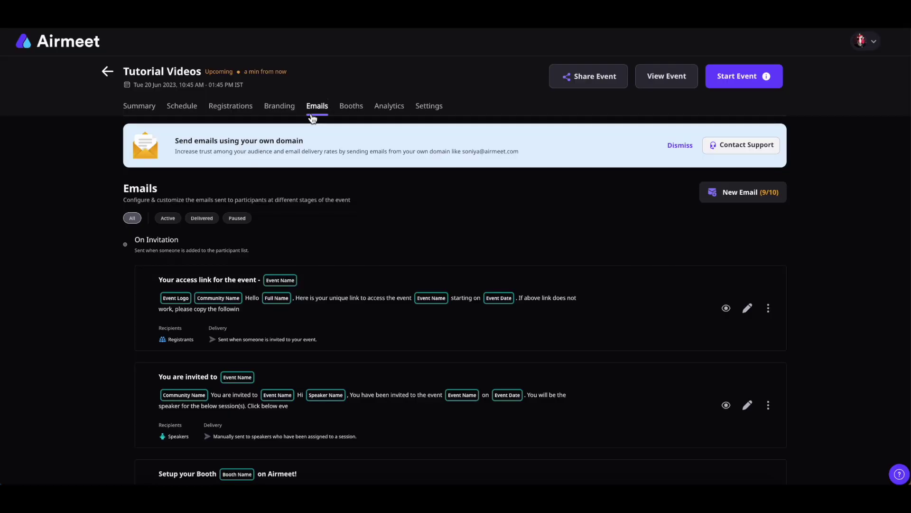
{"action": "scroll", "coordinate": [467, 230], "scroll_direction": "down", "scroll_amount": 10}
{"action": "scroll", "coordinate": [466, 230], "scroll_direction": "up", "scroll_amount": 10}
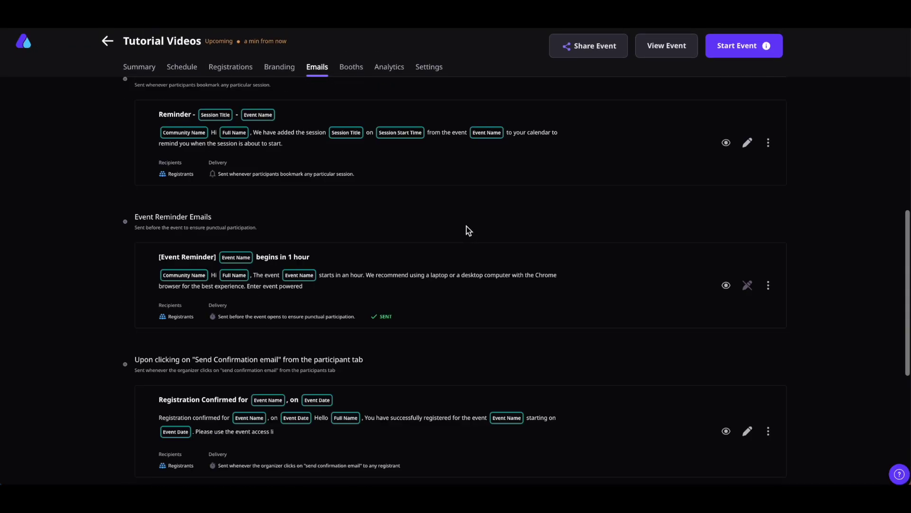
{"action": "scroll", "coordinate": [467, 225], "scroll_direction": "down", "scroll_amount": 1}
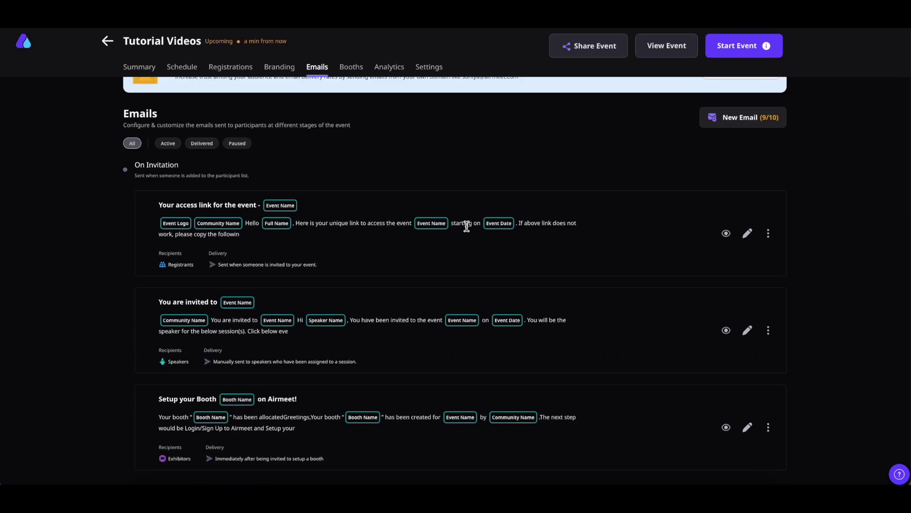
{"action": "scroll", "coordinate": [194, 173], "scroll_direction": "down", "scroll_amount": 3}
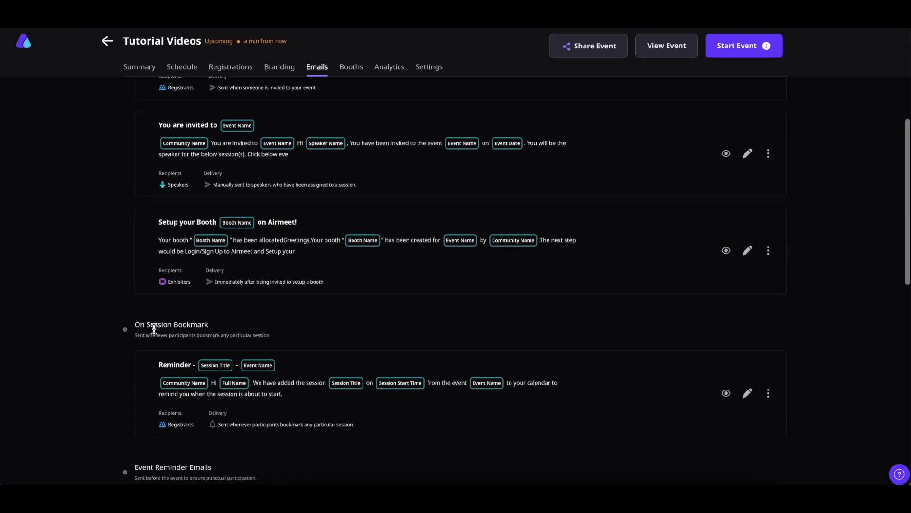
{"action": "scroll", "coordinate": [210, 331], "scroll_direction": "down", "scroll_amount": 3}
{"action": "scroll", "coordinate": [245, 285], "scroll_direction": "down", "scroll_amount": 3}
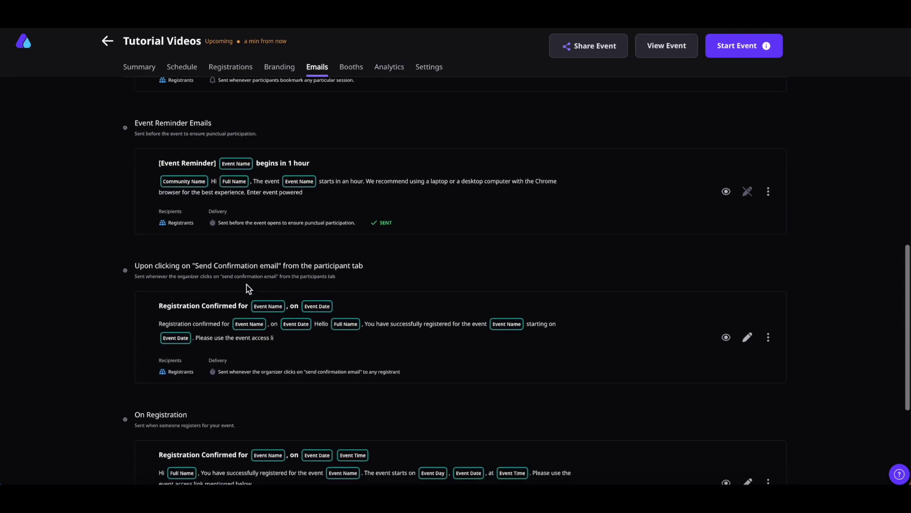
{"action": "scroll", "coordinate": [325, 253], "scroll_direction": "down", "scroll_amount": 2}
{"action": "scroll", "coordinate": [326, 253], "scroll_direction": "down", "scroll_amount": 1}
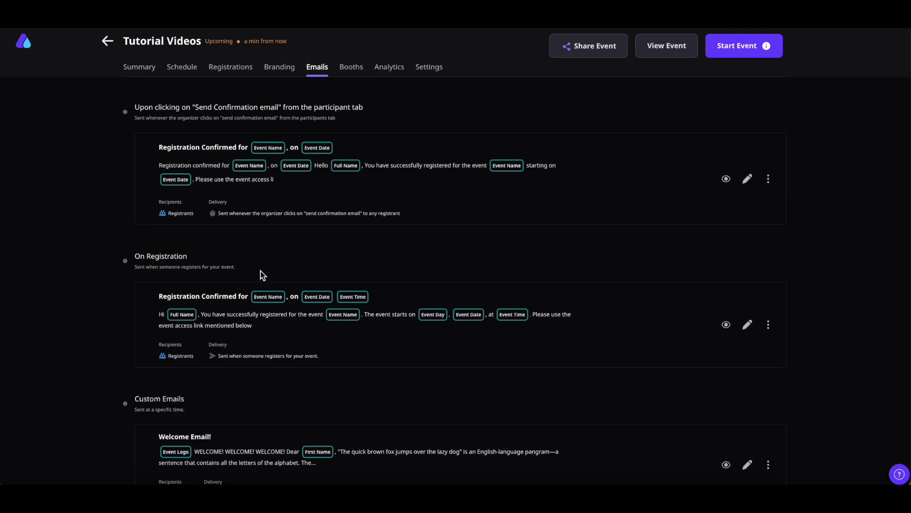
{"action": "scroll", "coordinate": [261, 276], "scroll_direction": "down", "scroll_amount": 1}
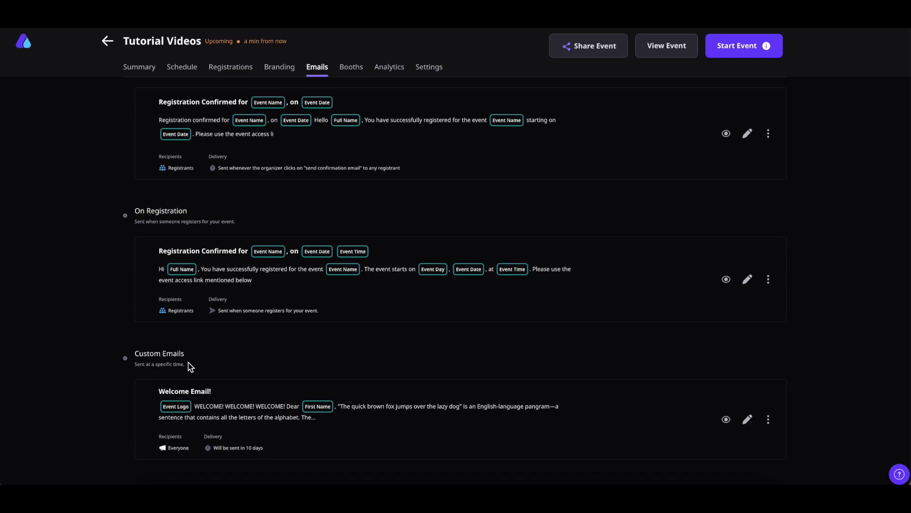
{"action": "scroll", "coordinate": [614, 207], "scroll_direction": "up", "scroll_amount": 10}
{"action": "scroll", "coordinate": [613, 207], "scroll_direction": "down", "scroll_amount": 1}
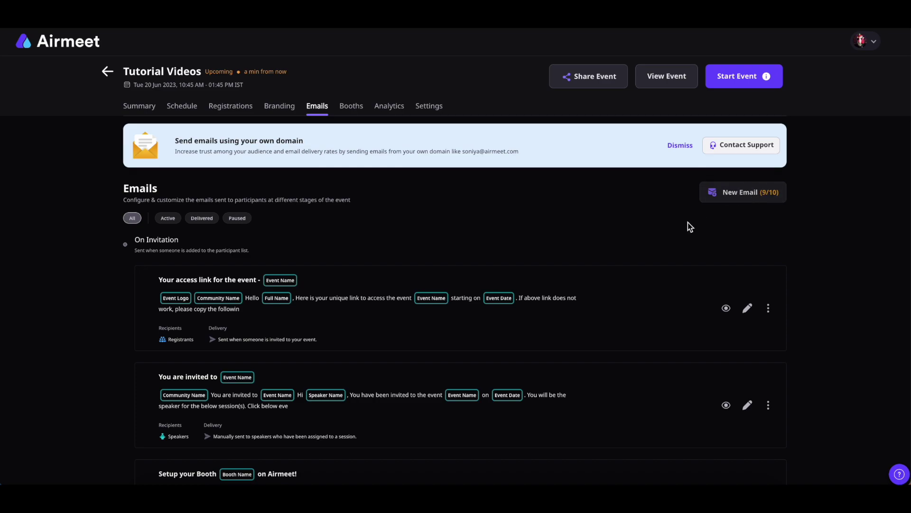
{"action": "scroll", "coordinate": [688, 226], "scroll_direction": "down", "scroll_amount": 5}
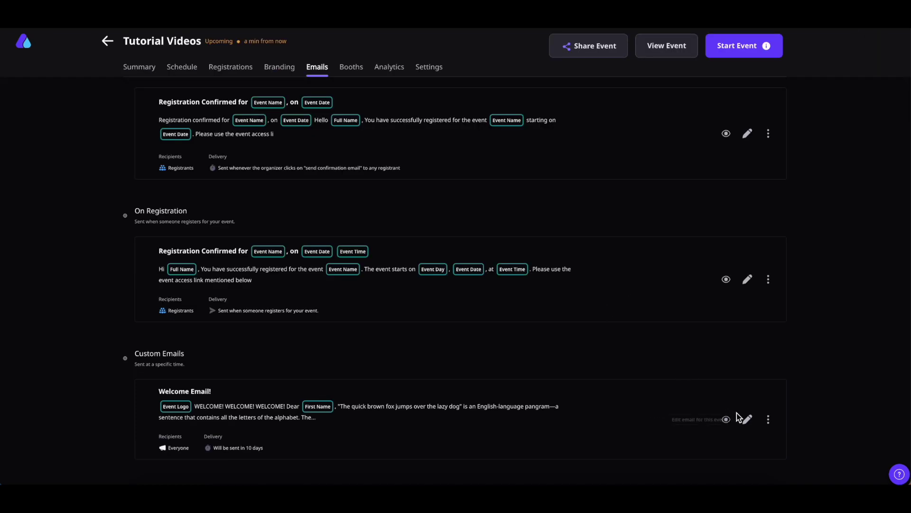
Open Welcome Email! and set its Custom Time delivery to Jul 1, 2023, 3:15 pm.
{"action": "left_click", "coordinate": [748, 420]}
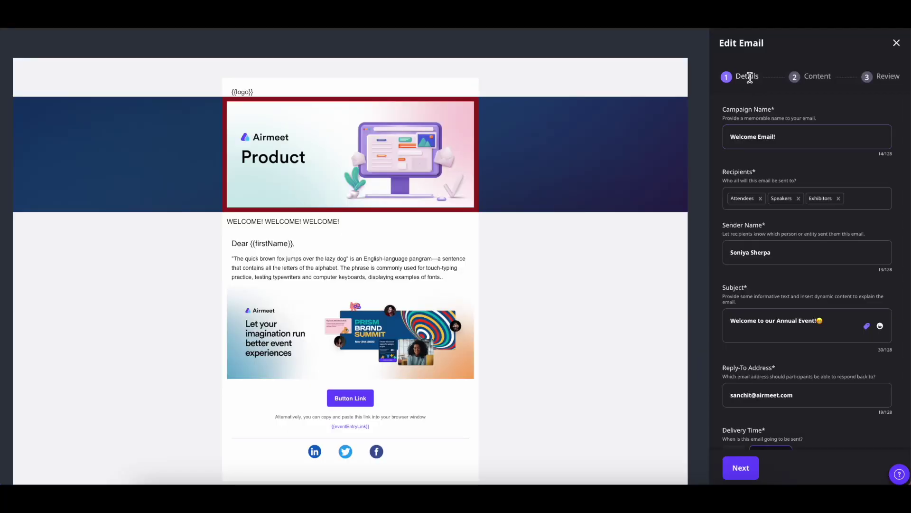
{"action": "scroll", "coordinate": [783, 277], "scroll_direction": "down", "scroll_amount": 3}
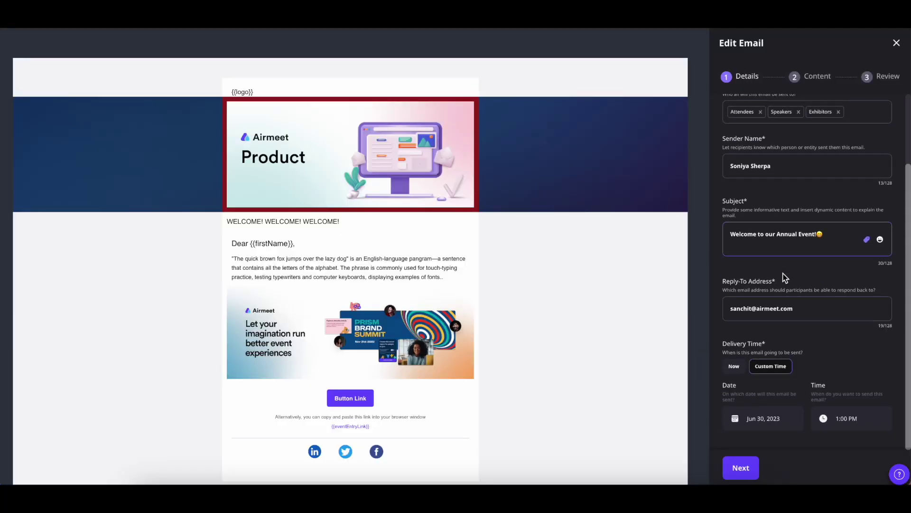
{"action": "left_click", "coordinate": [734, 366]}
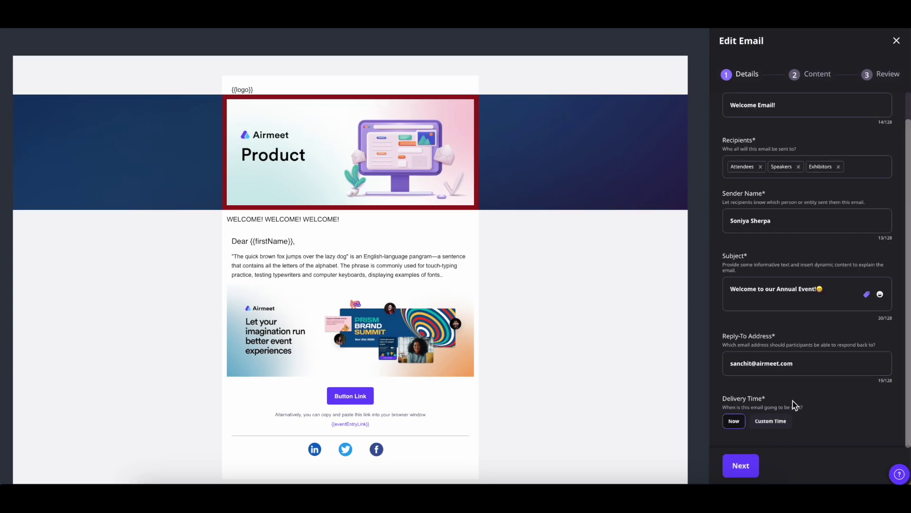
{"action": "left_click", "coordinate": [769, 424]}
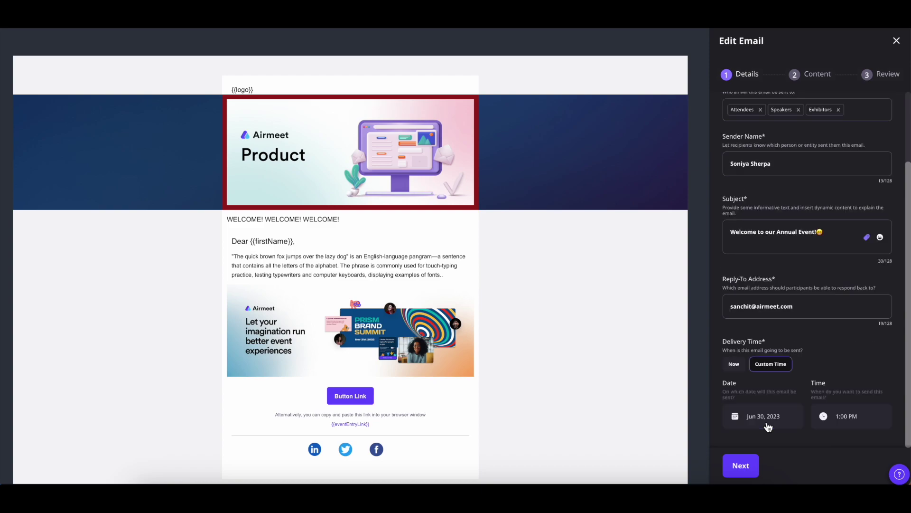
{"action": "left_click", "coordinate": [753, 416]}
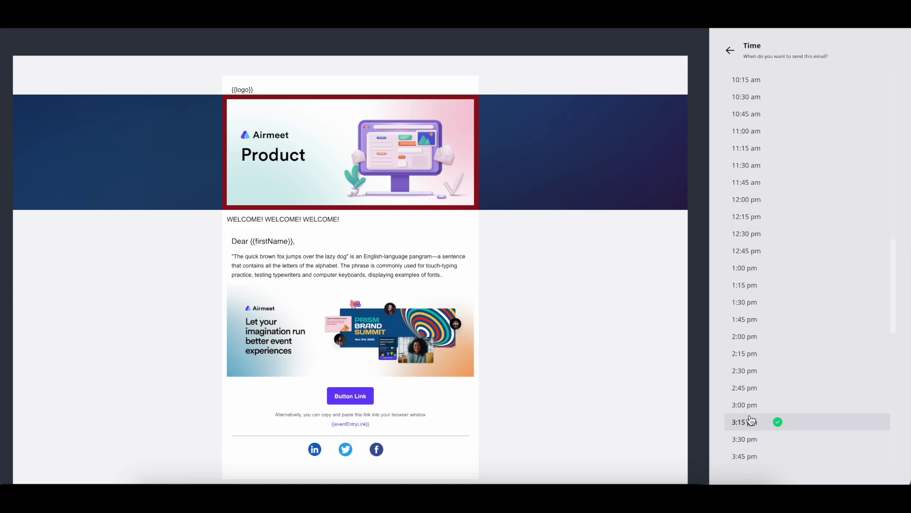
{"action": "left_click", "coordinate": [749, 420]}
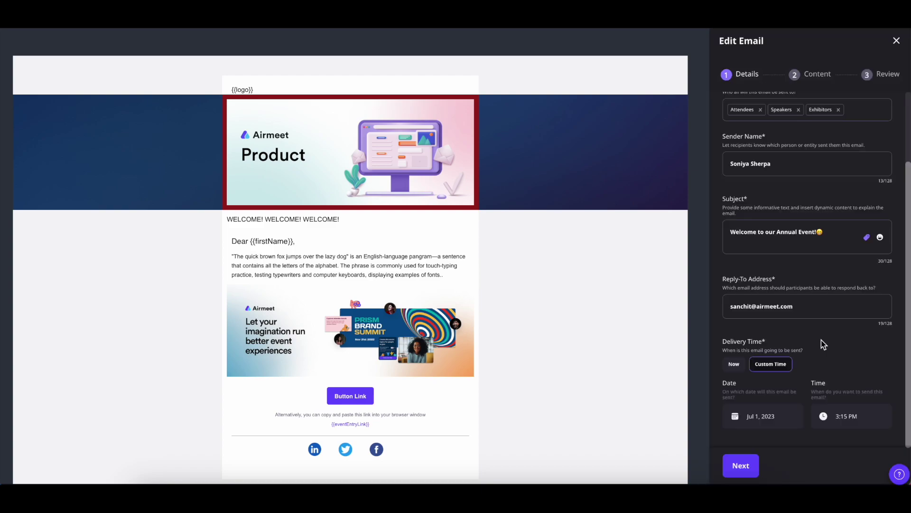
Advance to Review and schedule the email for Jul 1, 2023, 3:15 PM, confirming with 'Yes, Schedule'.
{"action": "left_click", "coordinate": [741, 467]}
{"action": "left_click", "coordinate": [799, 471]}
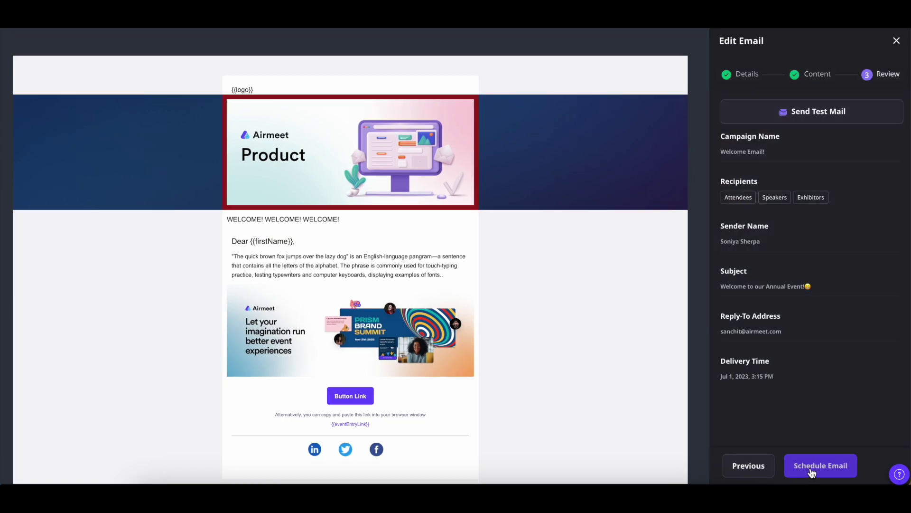
{"action": "left_click", "coordinate": [811, 473]}
{"action": "left_click", "coordinate": [485, 336]}
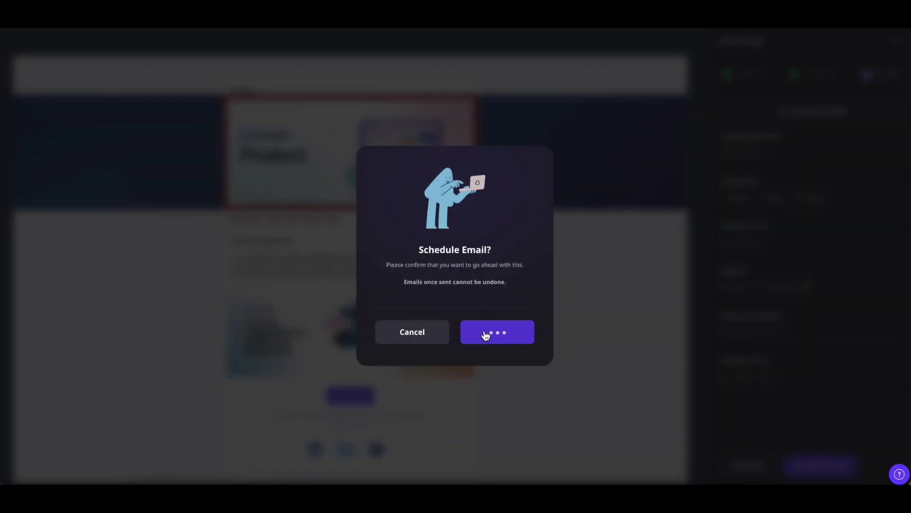